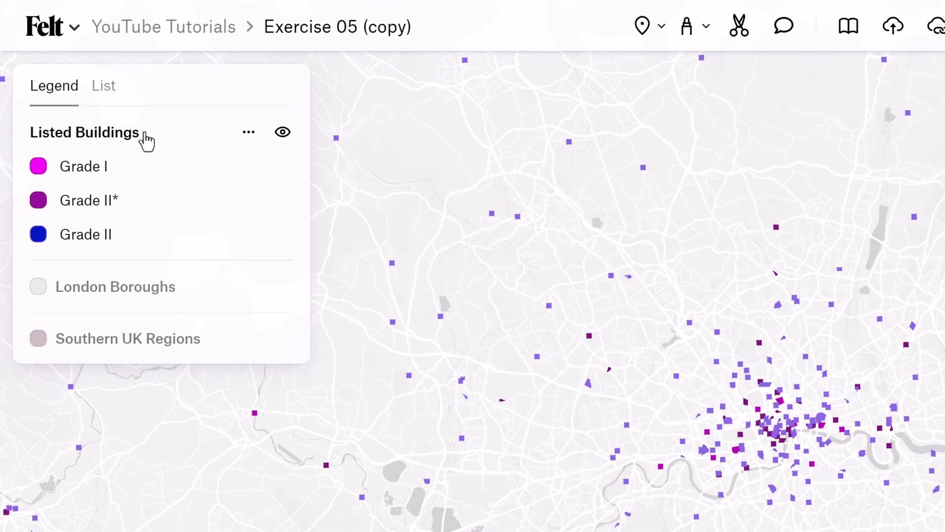
Step: Select the Listed Buildings legend group on the Exercise 05 map and nudge the view
click(147, 139)
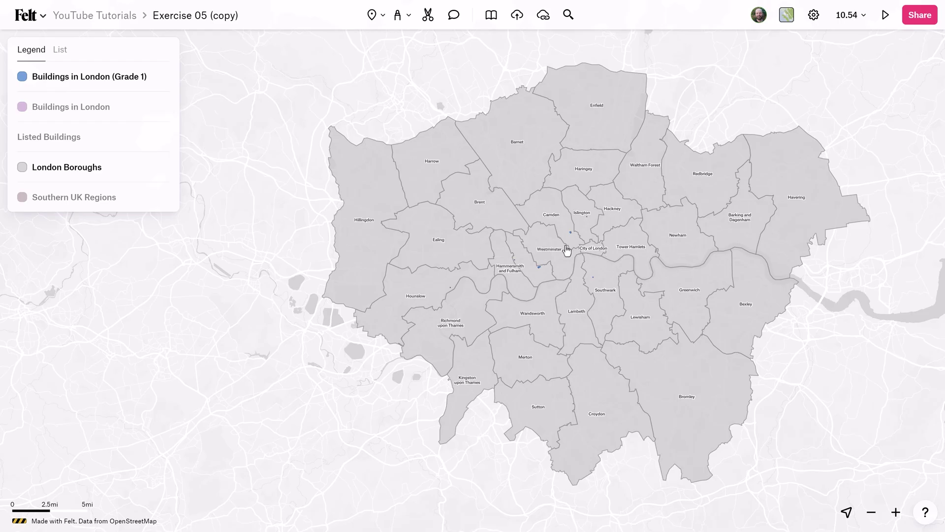
scroll(593, 245, down, 5)
scroll(611, 251, up, 3)
drag(584, 250, 566, 228)
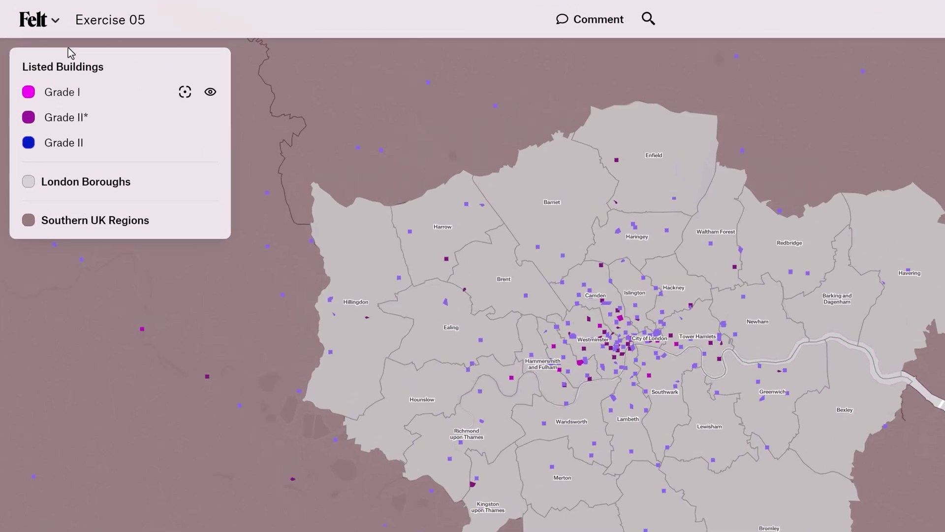
Step: Duplicate the map to my maps as 'Exercise 05 (copy)'
click(47, 21)
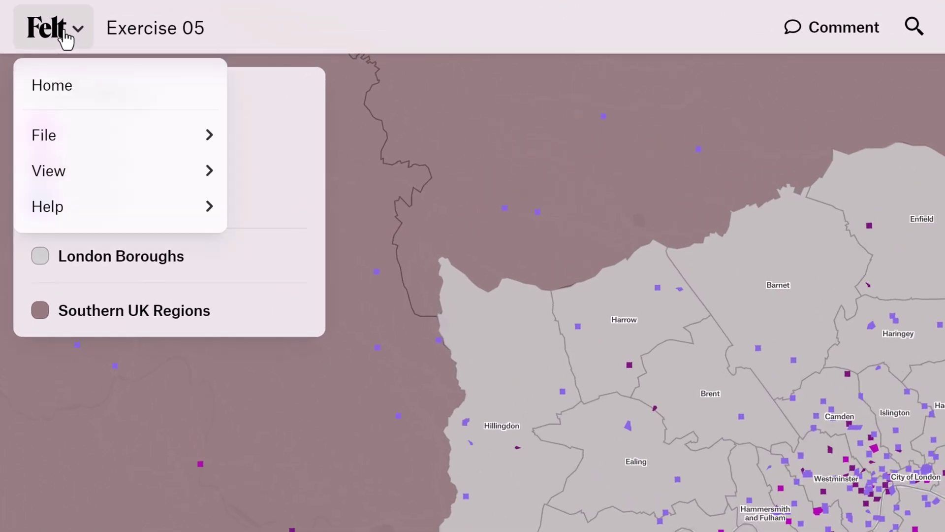
mouse_move(109, 139)
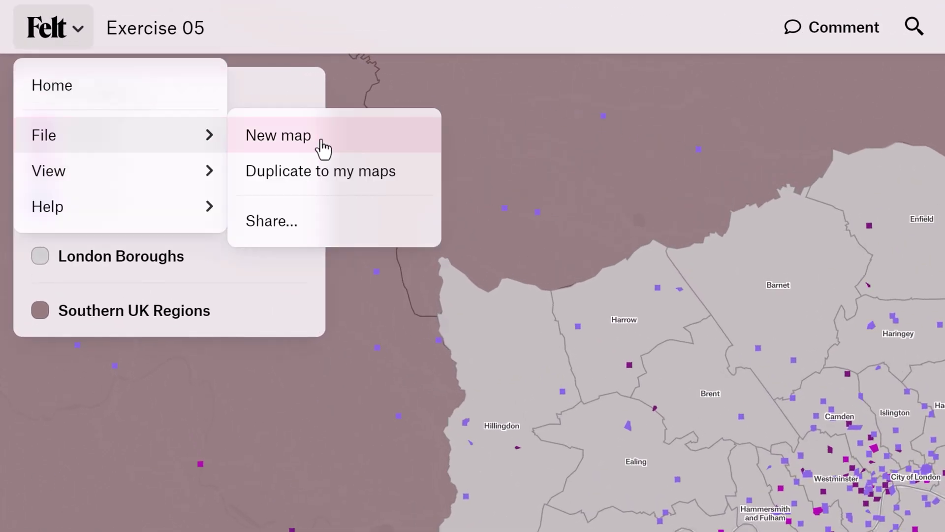
click(350, 180)
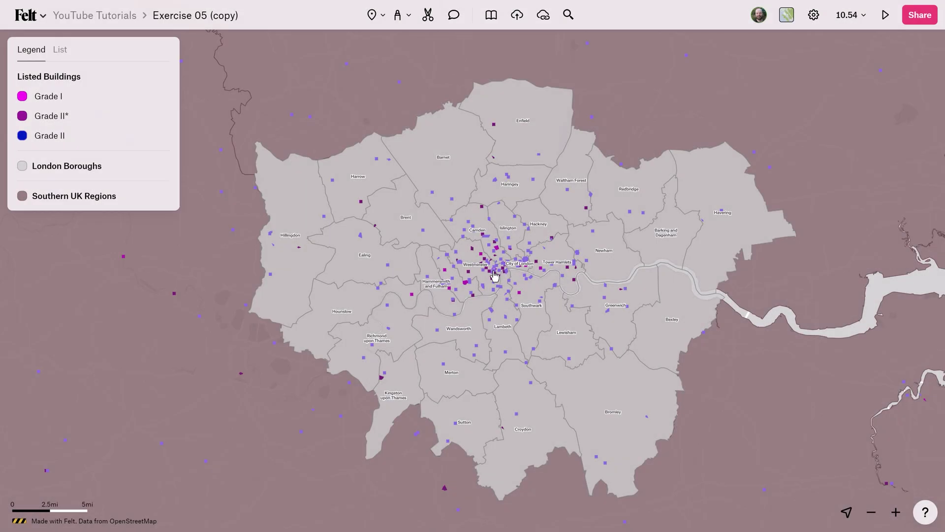
Step: Zoom and pan the copy back to centre on London's boroughs
scroll(492, 274, down, 5)
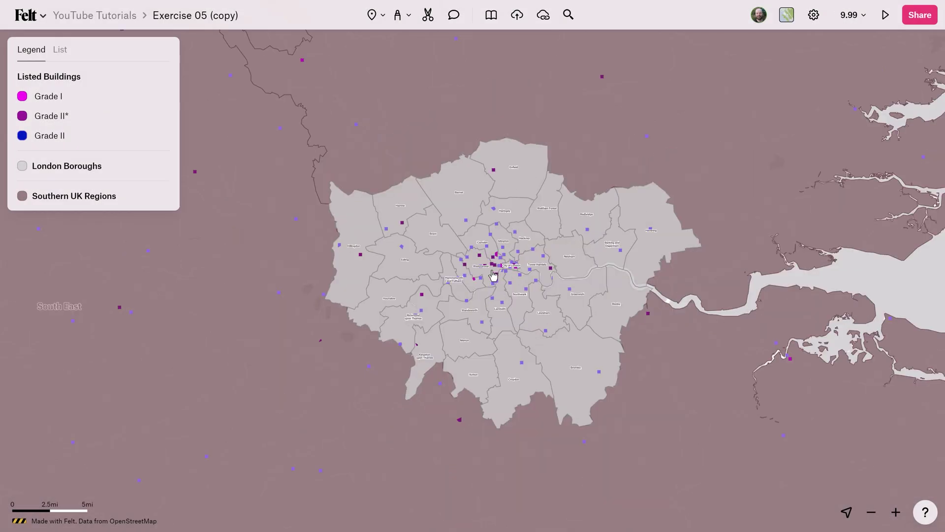
scroll(461, 275, down, 3)
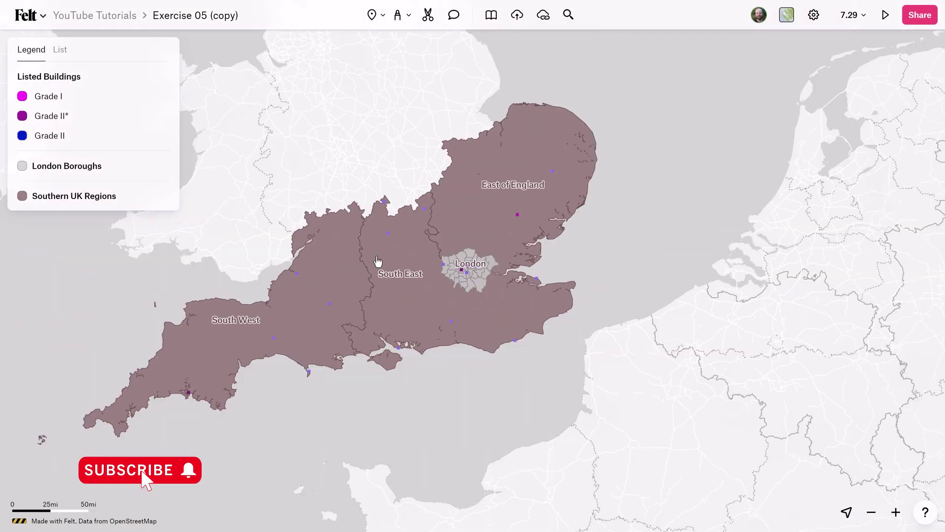
drag(376, 264, 437, 259)
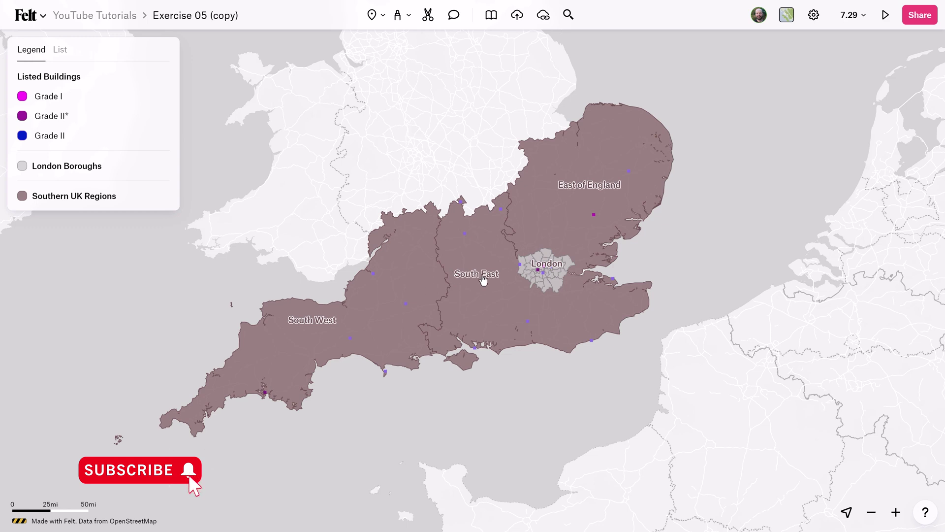
scroll(552, 279, up, 2)
scroll(552, 280, up, 3)
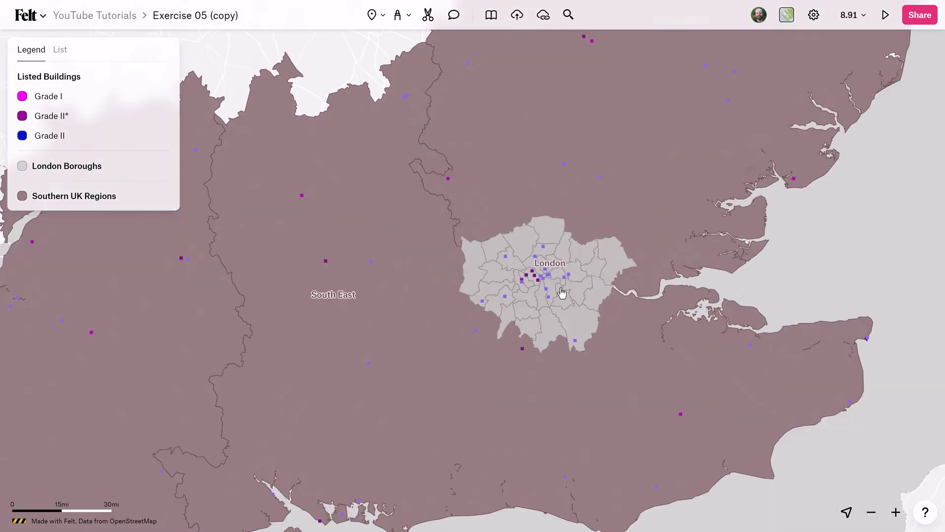
scroll(562, 293, up, 2)
scroll(563, 293, up, 2)
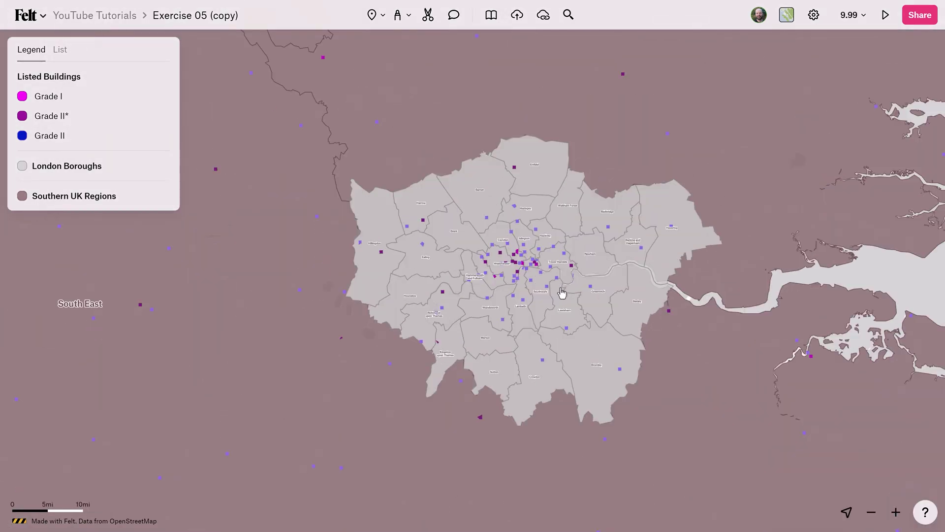
Step: Clip Listed Buildings to London Boroughs, naming the output layer 'Buildings in London'
click(51, 167)
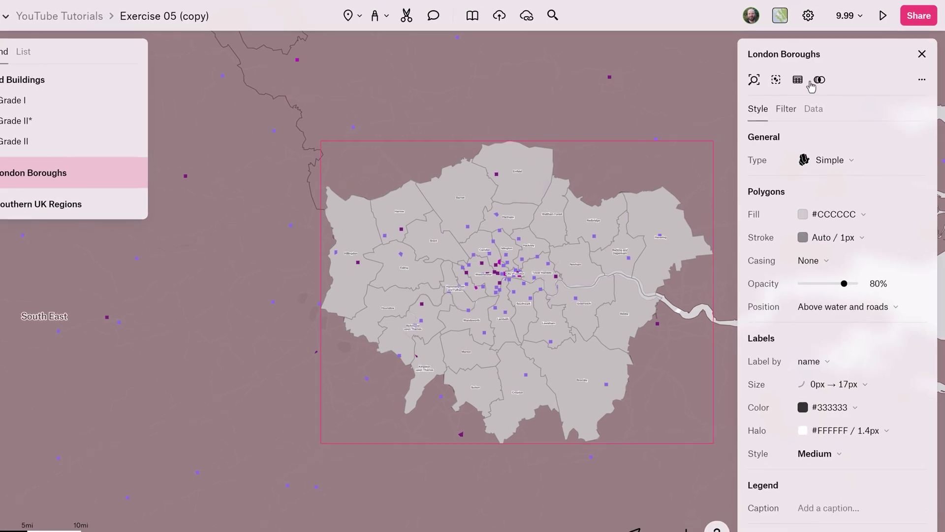
click(819, 80)
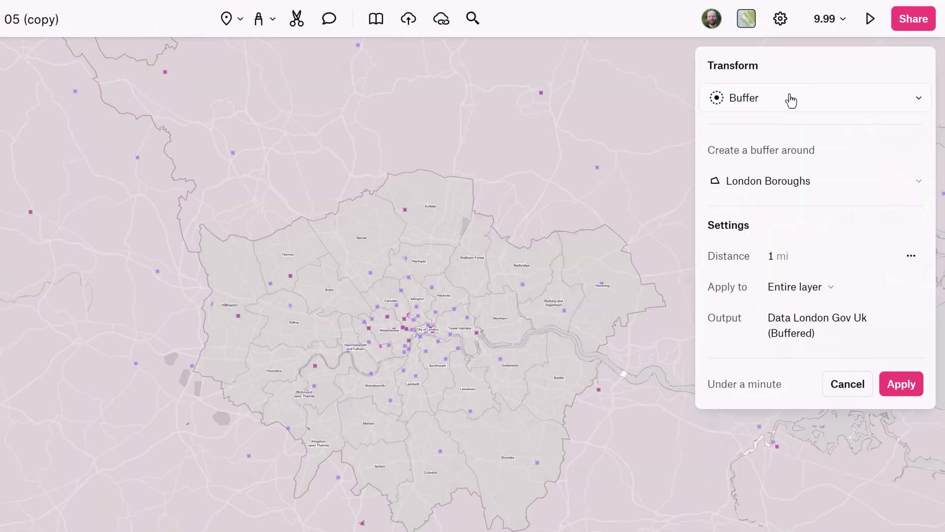
click(791, 99)
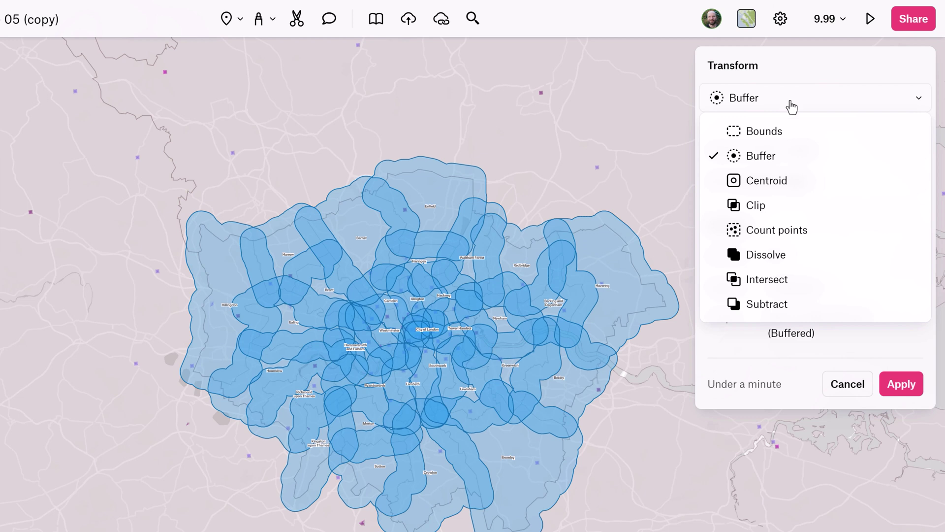
click(758, 206)
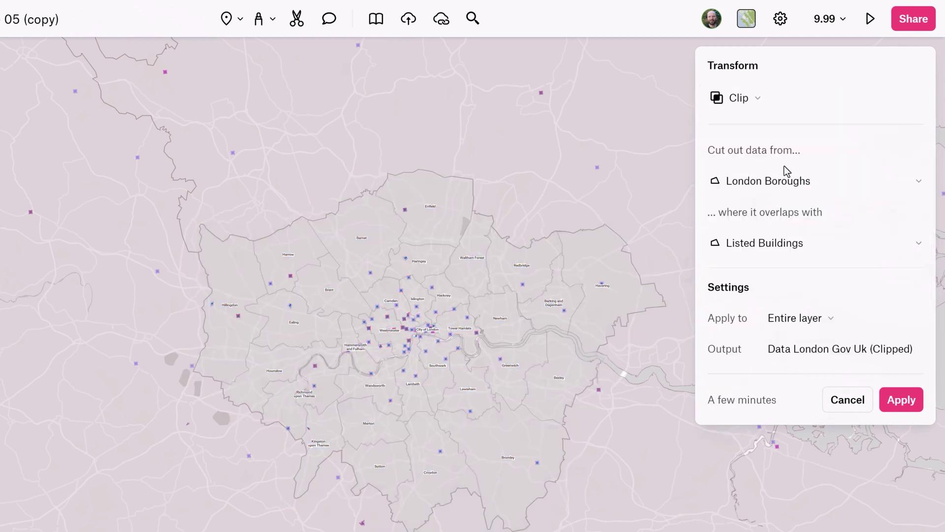
click(785, 181)
click(783, 240)
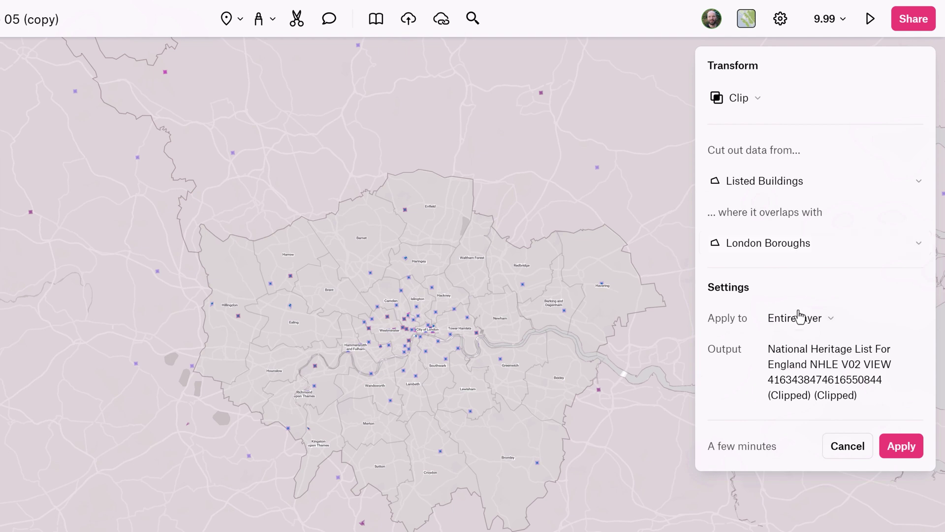
click(819, 352)
text(Buildings in London)
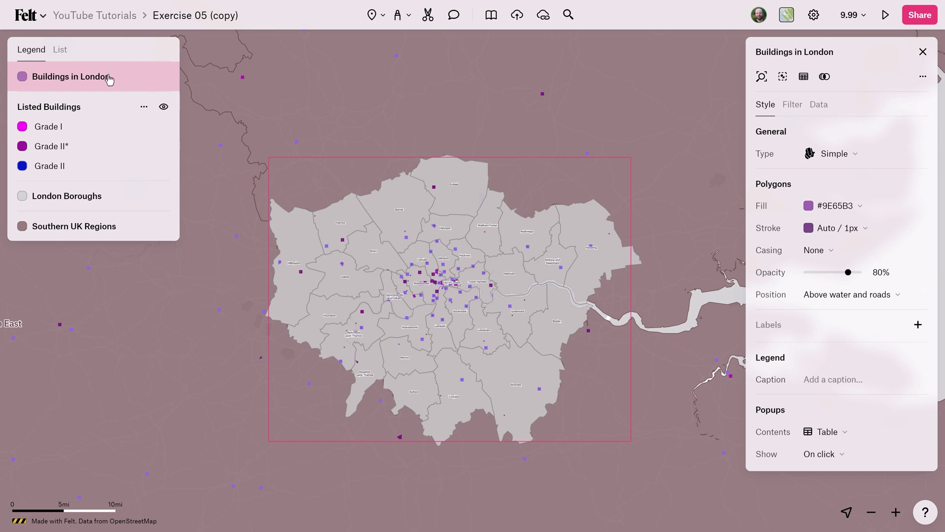
Step: Hide the Listed Buildings and Southern UK Regions layers
click(164, 108)
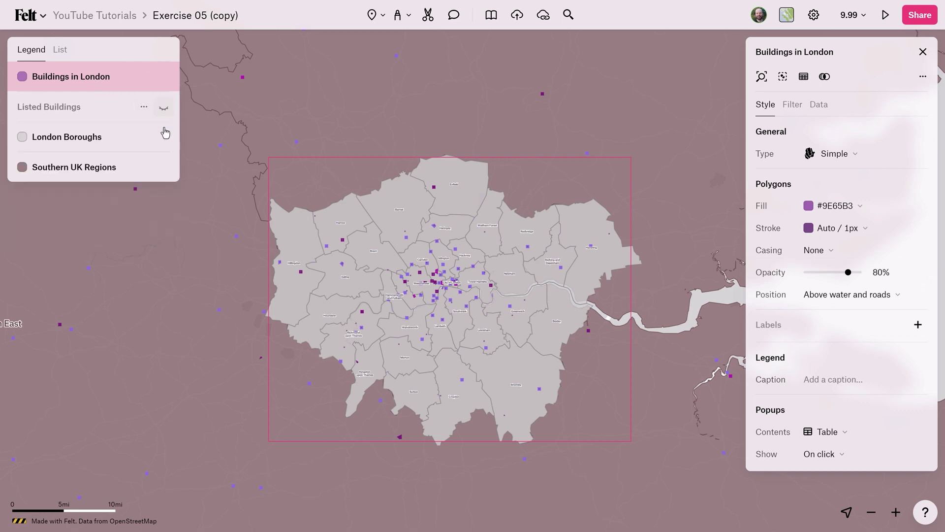
click(165, 168)
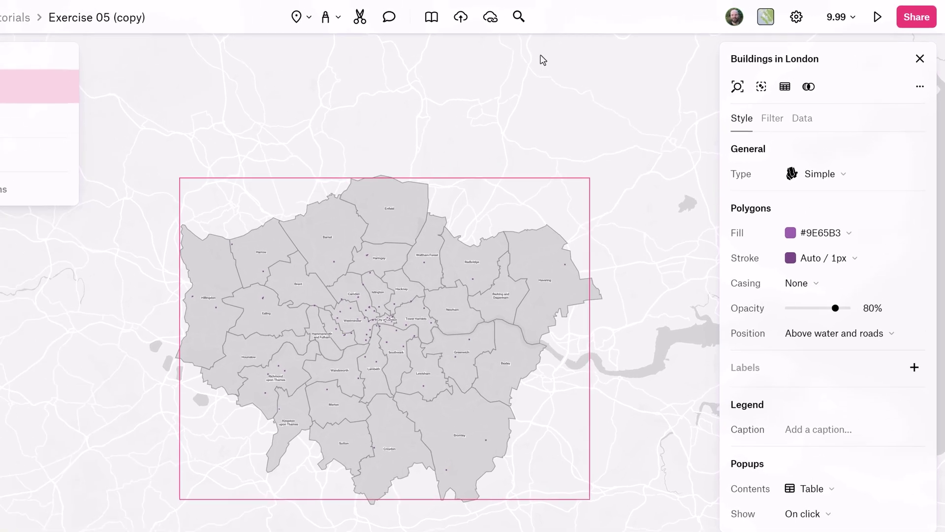
Step: Filter the Buildings in London layer to Grade I buildings only
click(743, 140)
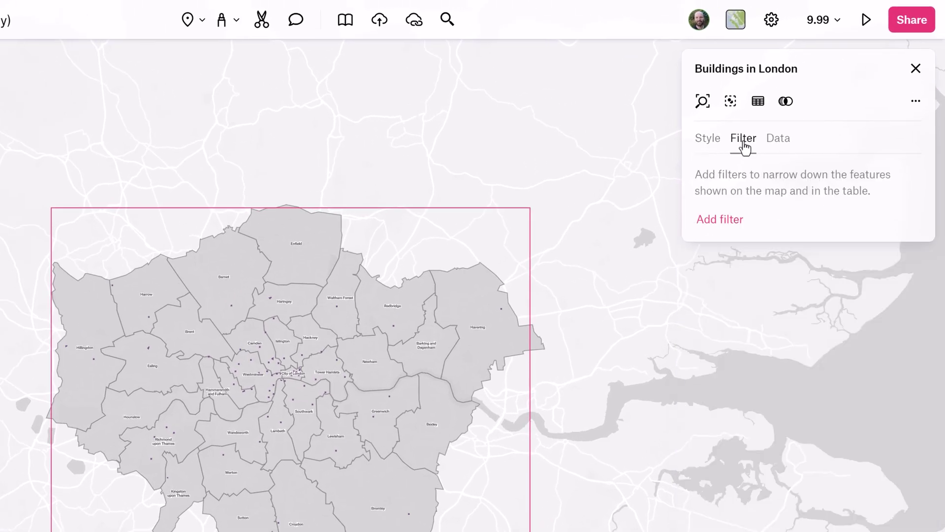
click(728, 228)
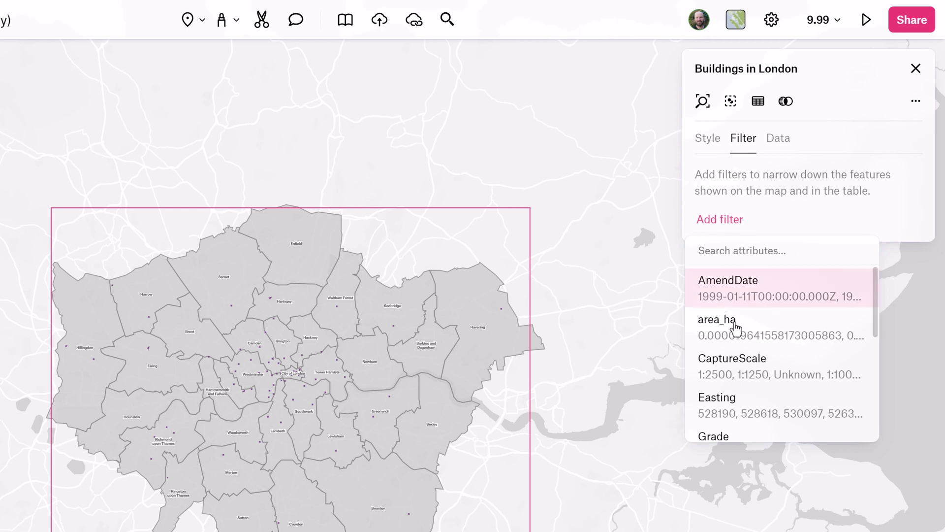
scroll(736, 329, down, 1)
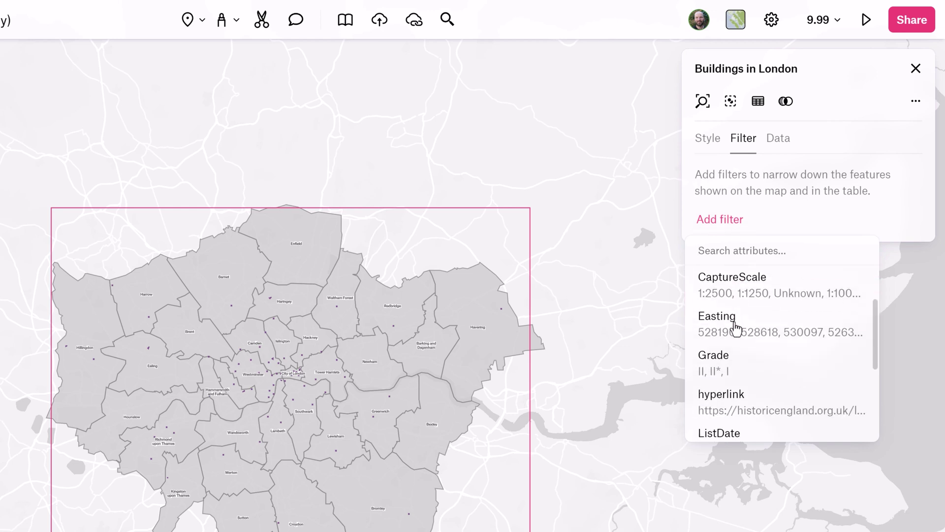
click(733, 375)
click(701, 335)
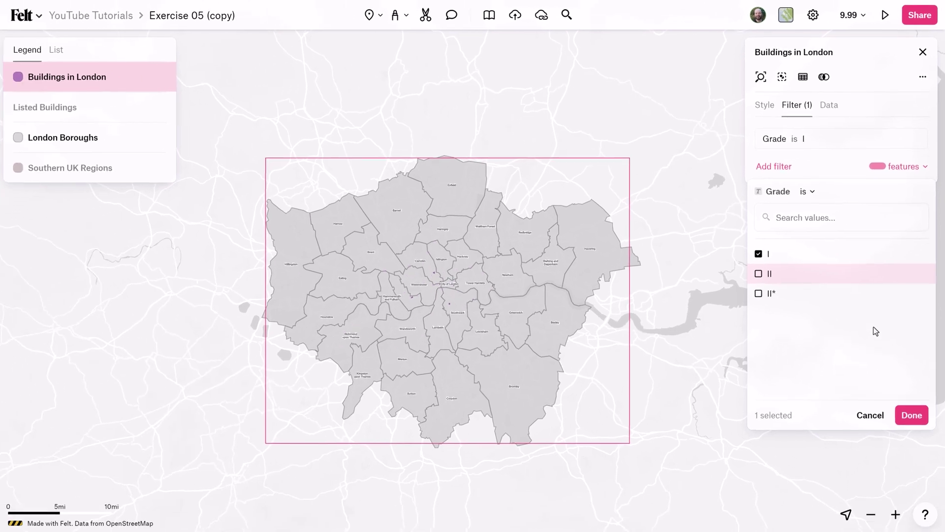
click(909, 450)
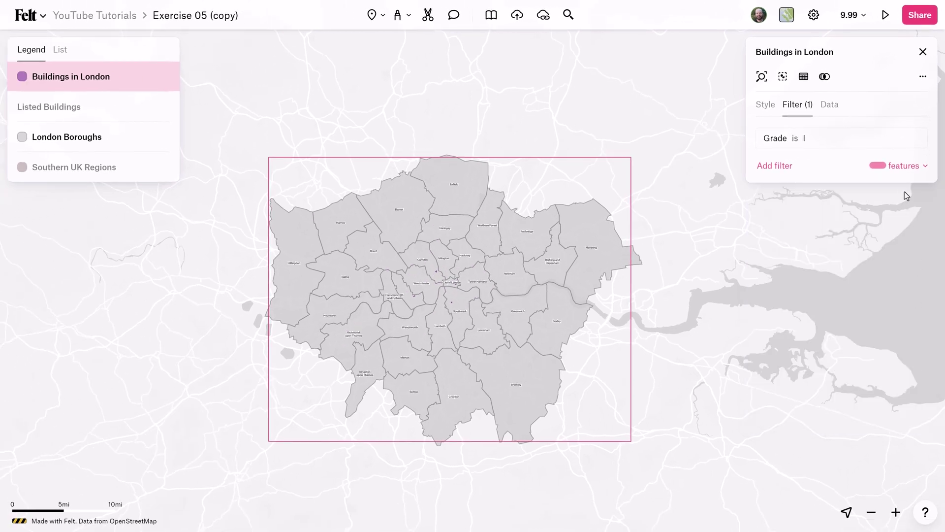
Step: Save the 596 filtered buildings as a new Grade 1 layer and hide the original
click(906, 174)
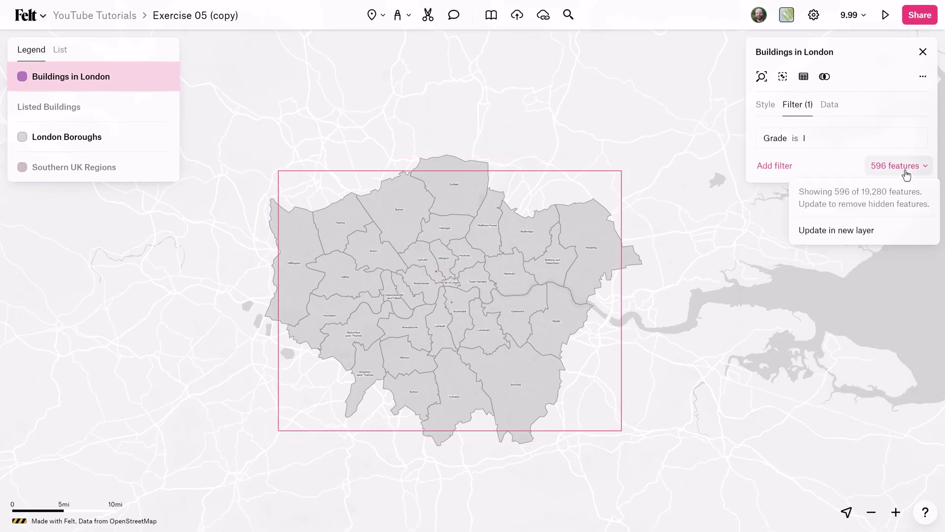
click(826, 232)
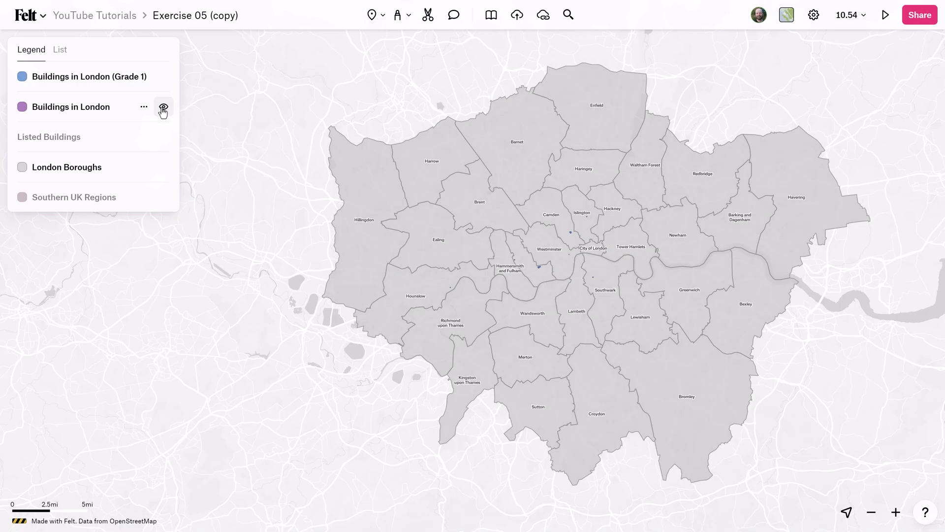
click(163, 109)
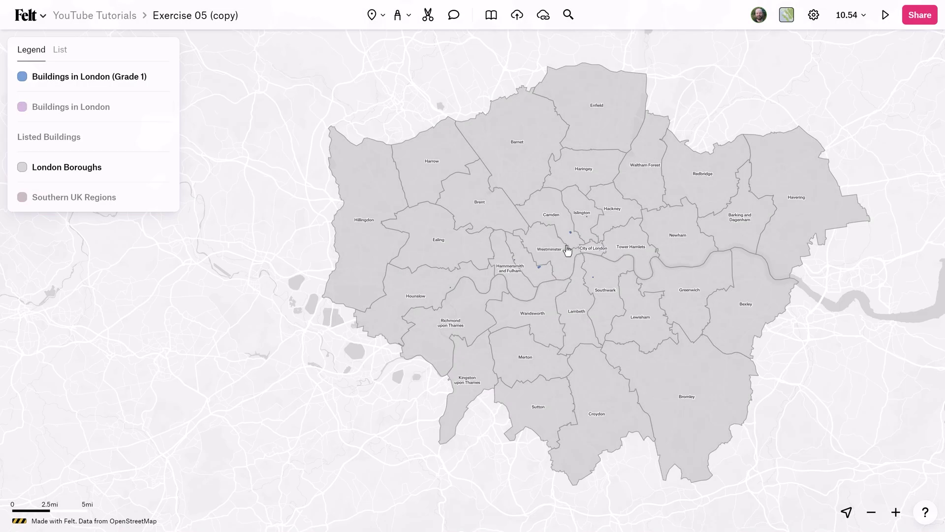
Step: Zoom in and centre the map on Westminster and the City of London
scroll(571, 249, up, 5)
scroll(597, 240, up, 3)
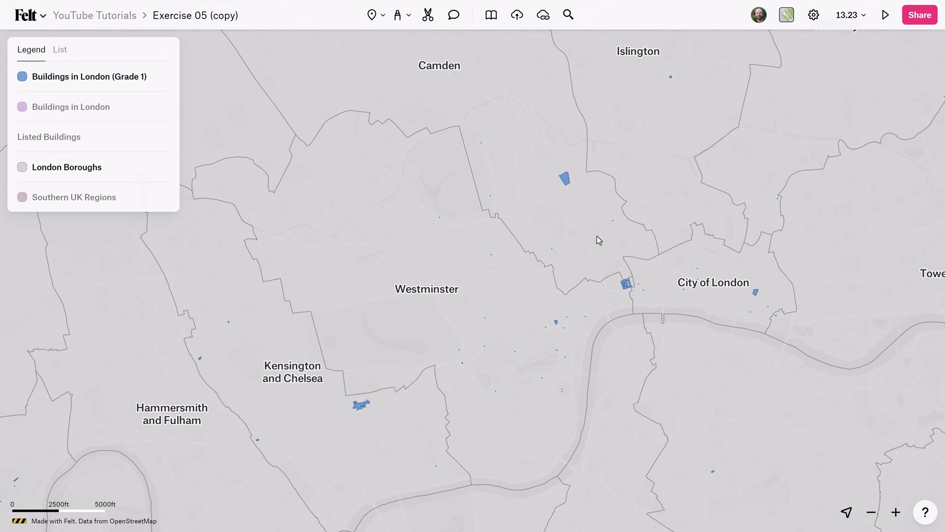
drag(597, 236, 564, 229)
scroll(565, 226, up, 3)
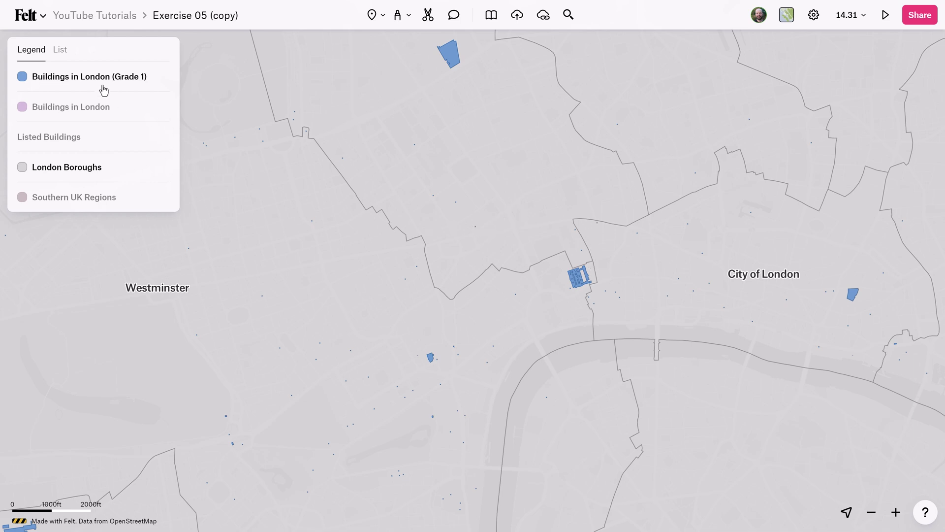
Step: Create a Buildings in London (Points) centroid layer from the Grade 1 buildings and hide the polygons
click(93, 80)
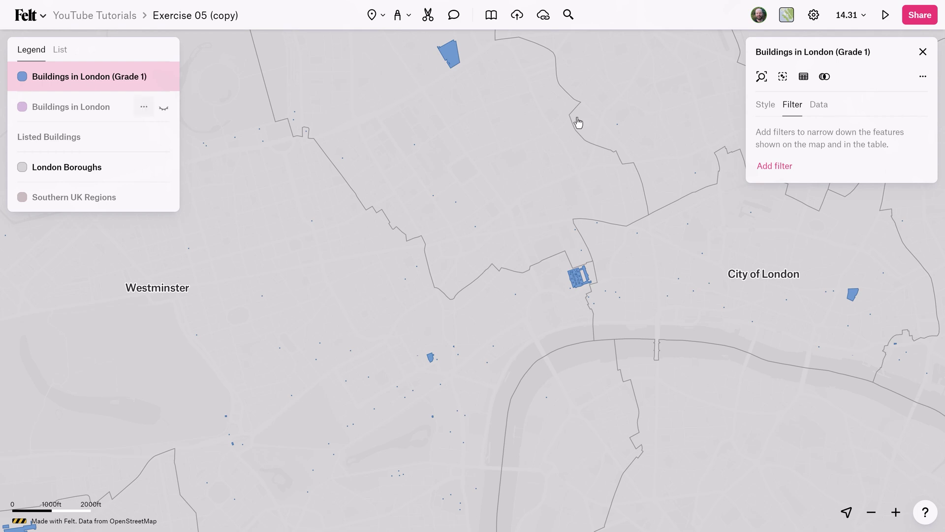
click(825, 77)
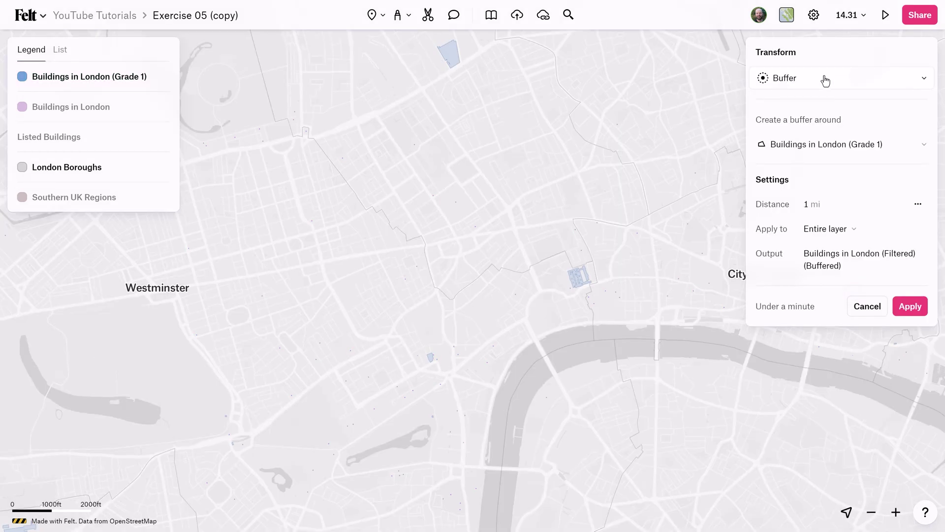
click(826, 80)
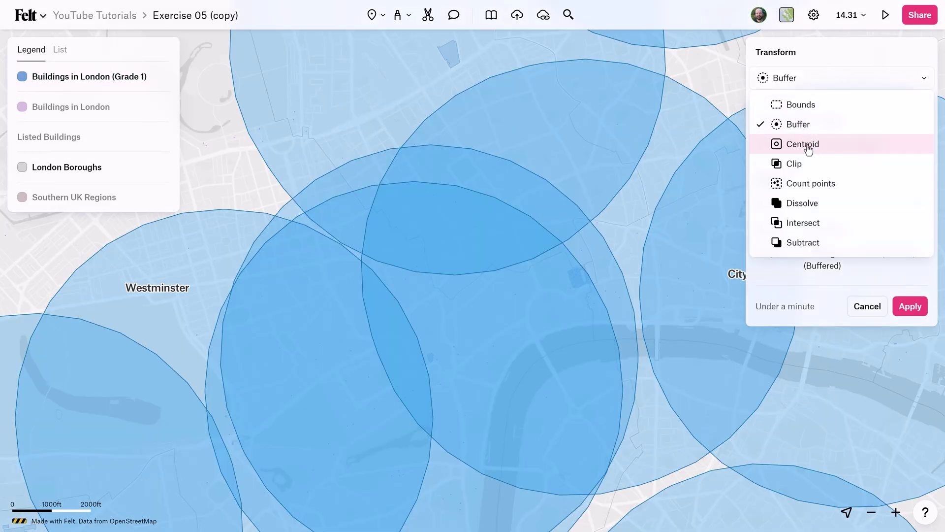
click(808, 144)
click(878, 237)
click(893, 229)
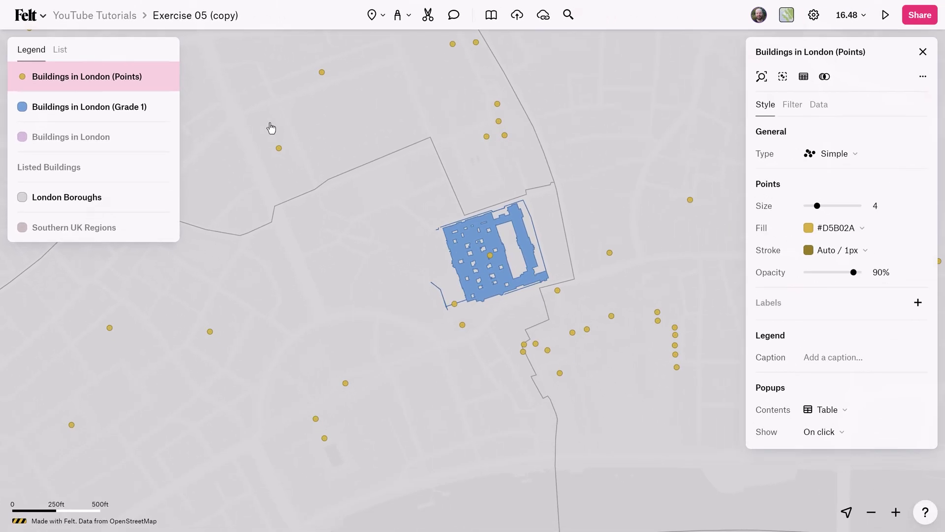
click(163, 106)
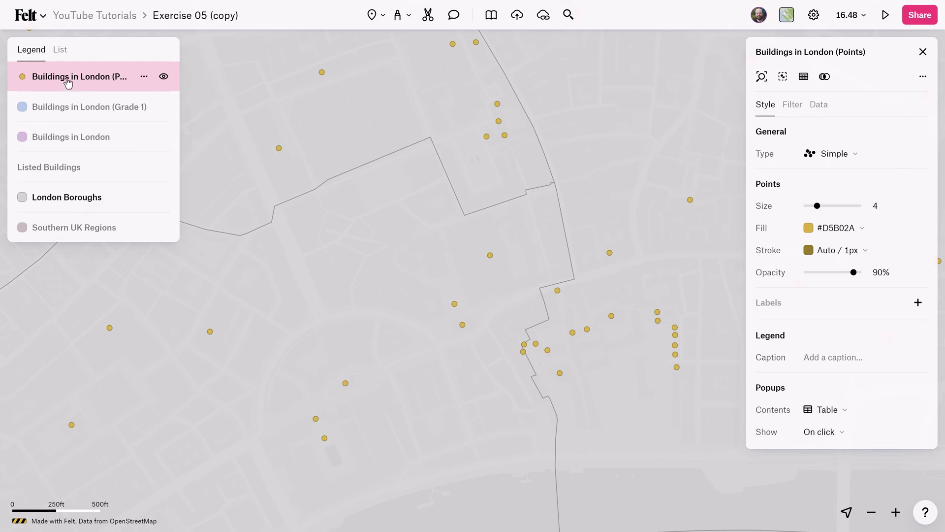
click(824, 76)
Step: Count the building points per London Borough into a new 'Buildings in Boroughs' layer
click(824, 78)
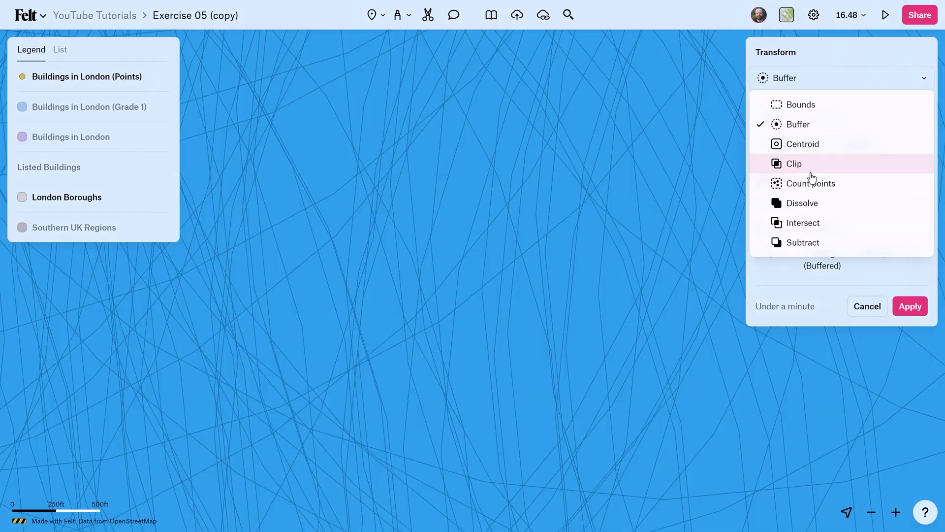
click(812, 182)
click(796, 145)
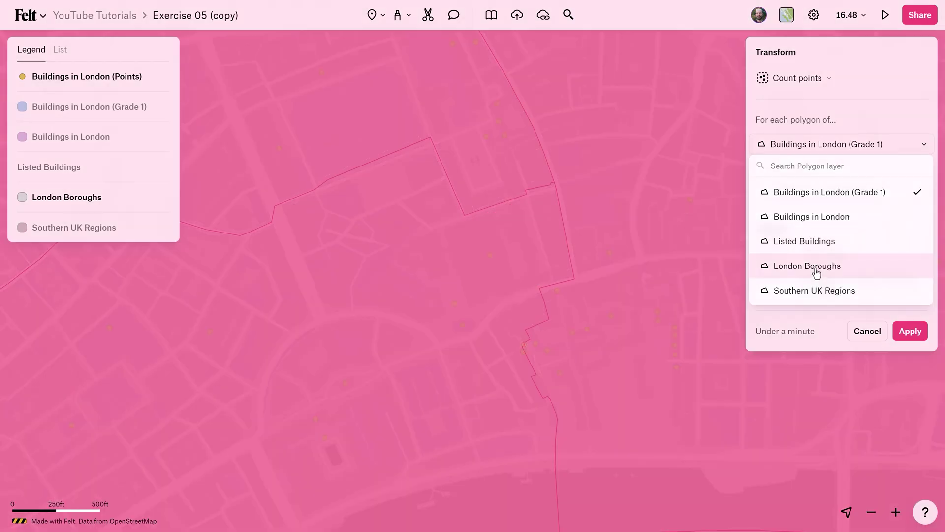
click(817, 272)
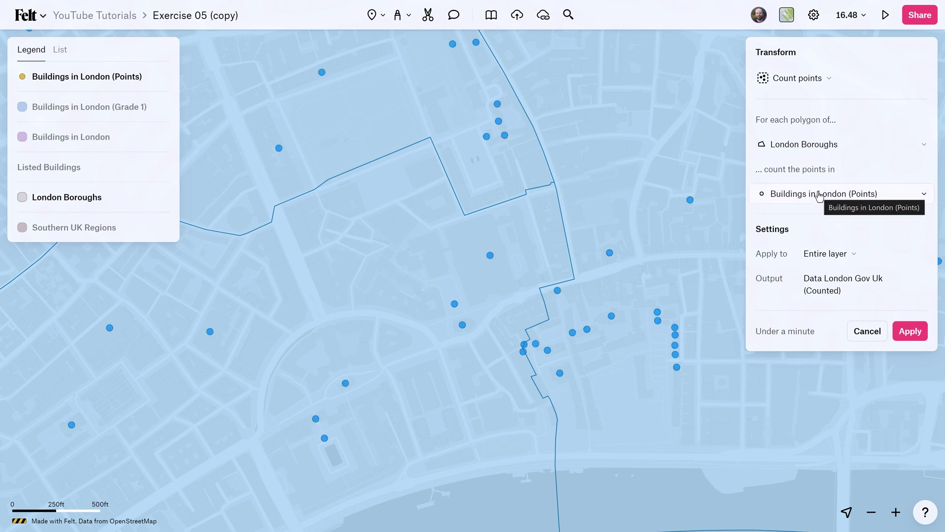
click(843, 289)
text(Buildings in Bouroughs)
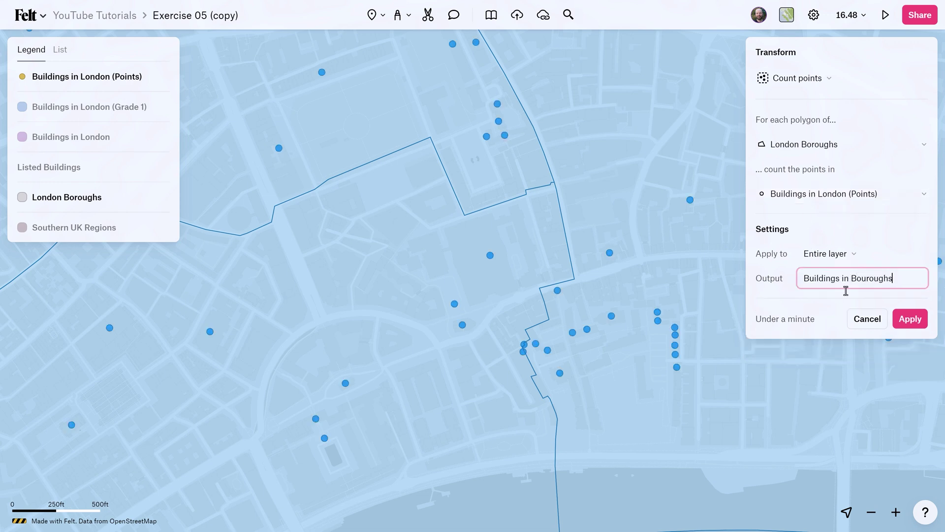
key(Return)
click(144, 77)
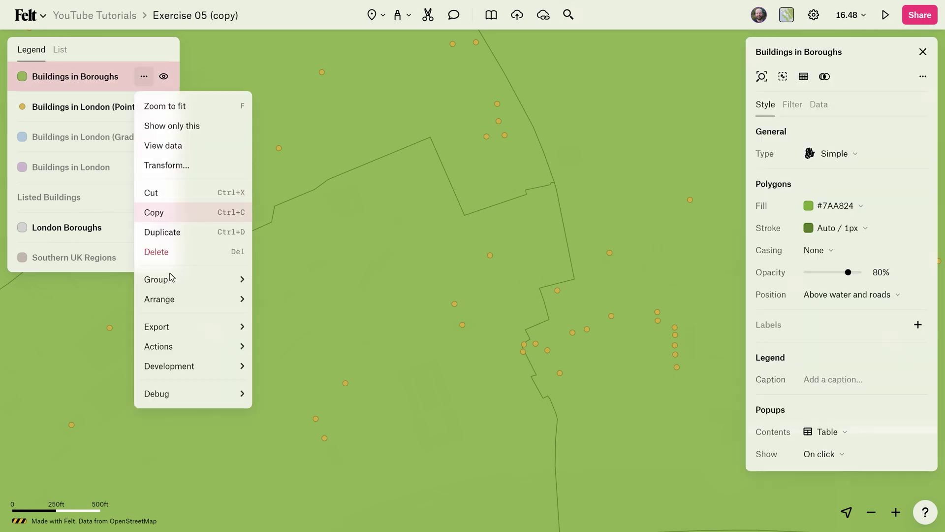
Step: Show only Buildings in Boroughs, fit to it, and colour it yellow-to-red by points_count
click(179, 126)
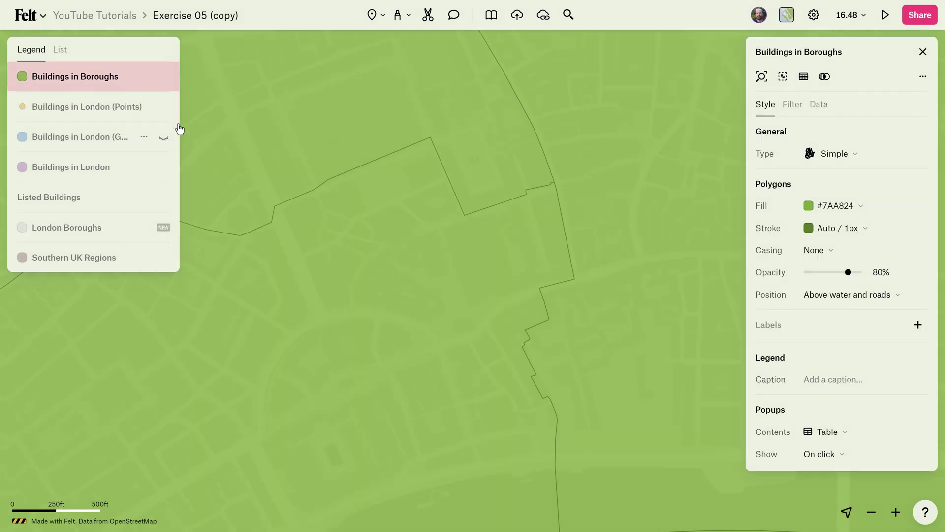
double_click(76, 79)
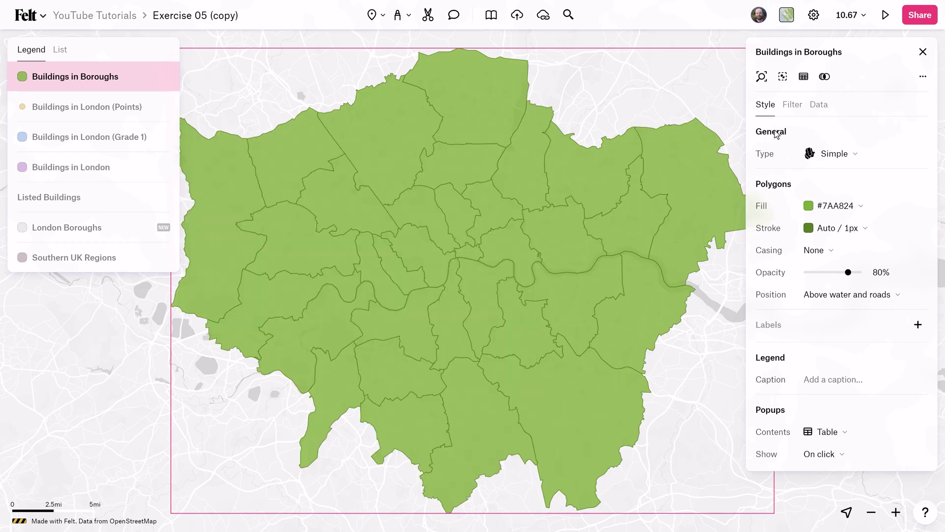
click(843, 154)
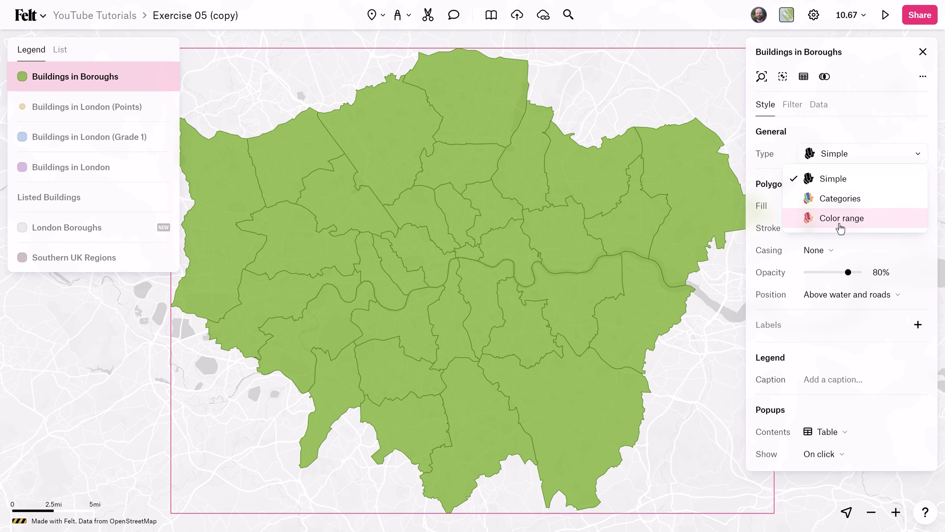
click(840, 225)
click(827, 178)
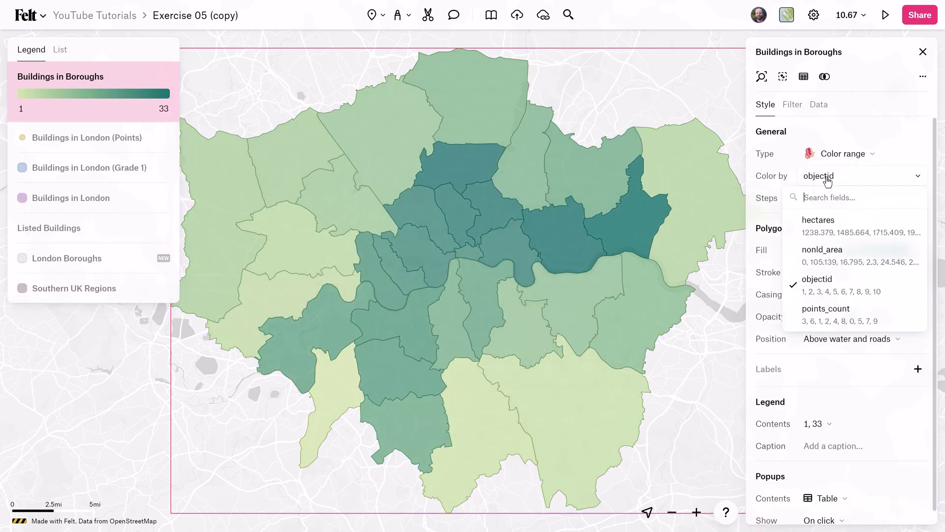
click(833, 321)
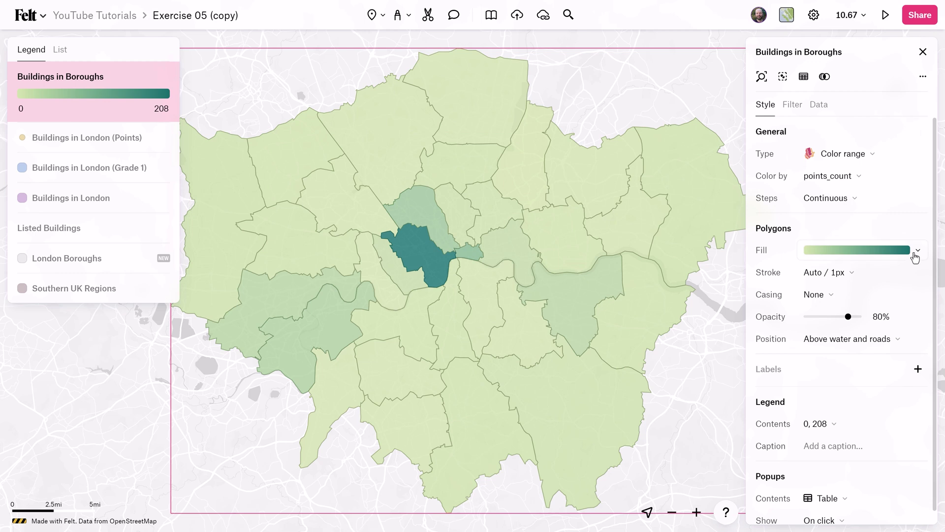
click(915, 256)
click(883, 307)
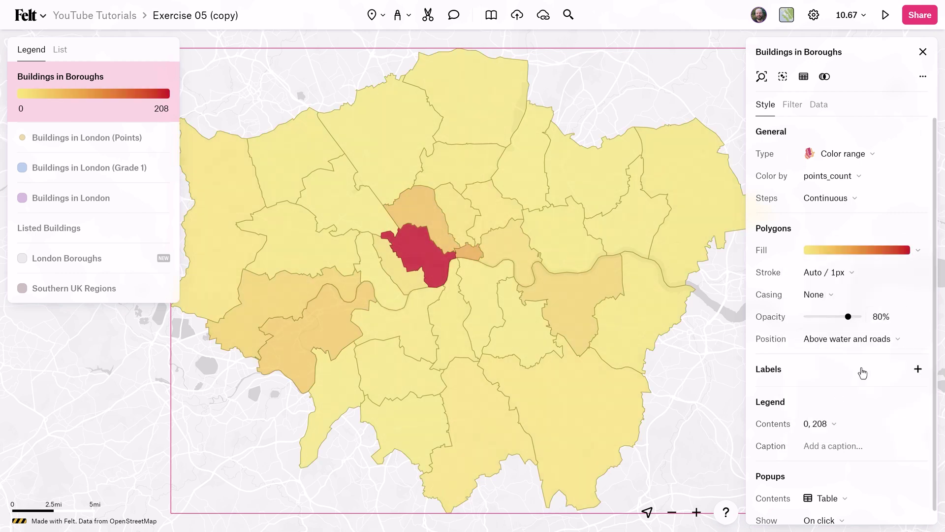
Step: Label each borough with its points_count
click(916, 370)
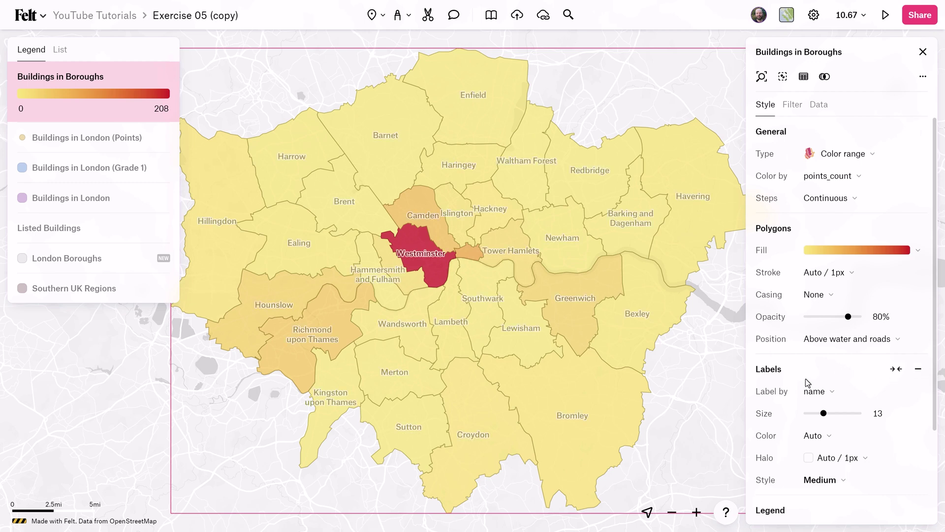
click(837, 399)
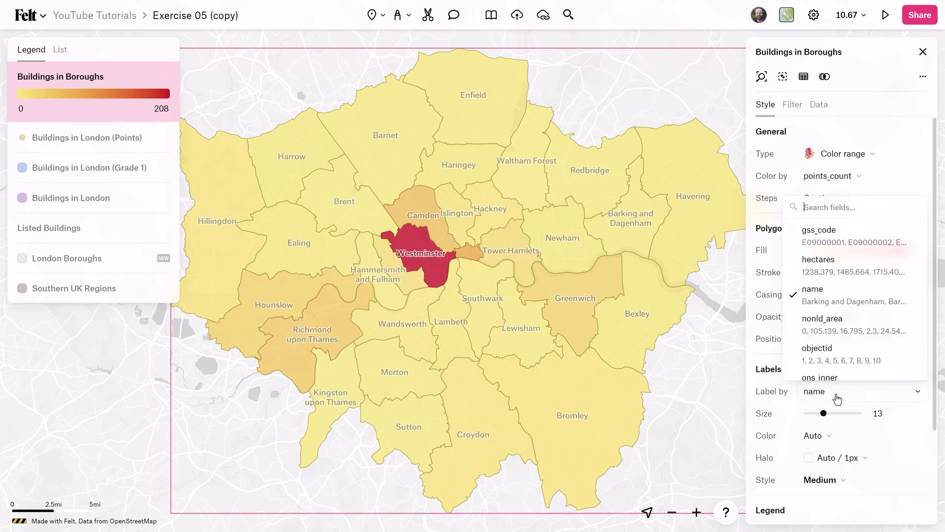
scroll(847, 339, down, 2)
click(848, 339)
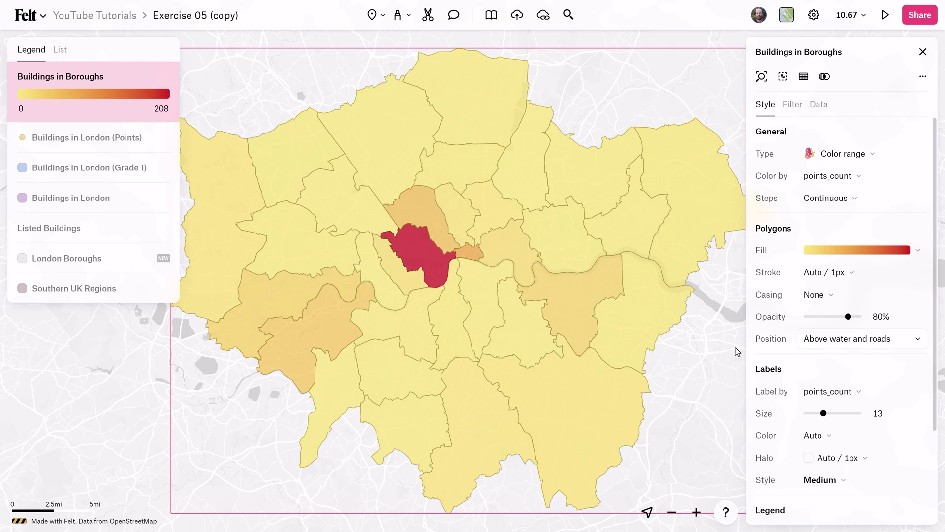
Step: Classify the colour range into 5 Jenks steps, from 0–12 up to 84–208
key(minus)
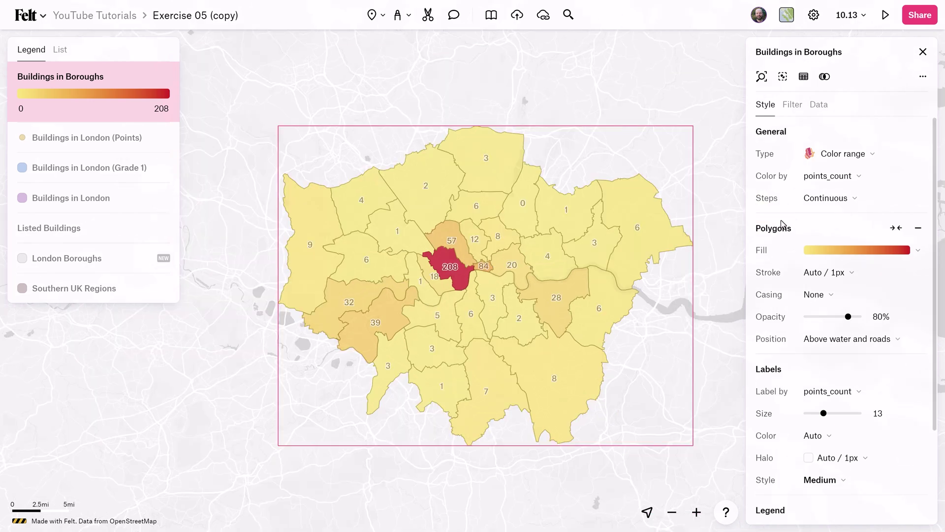
click(825, 203)
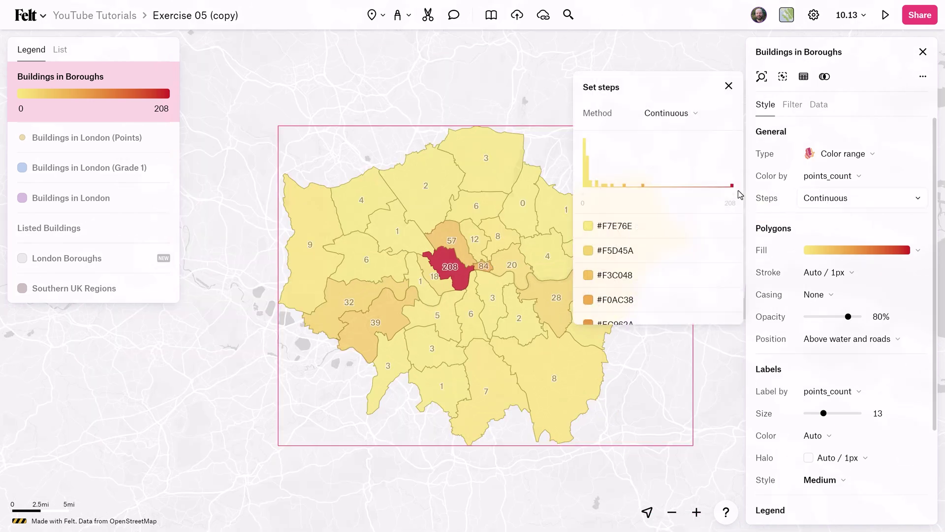
click(663, 114)
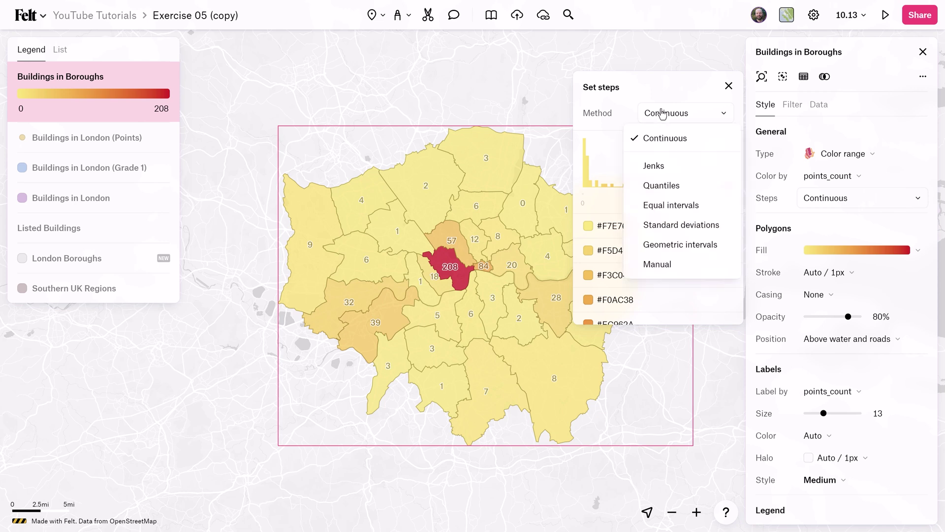
click(680, 174)
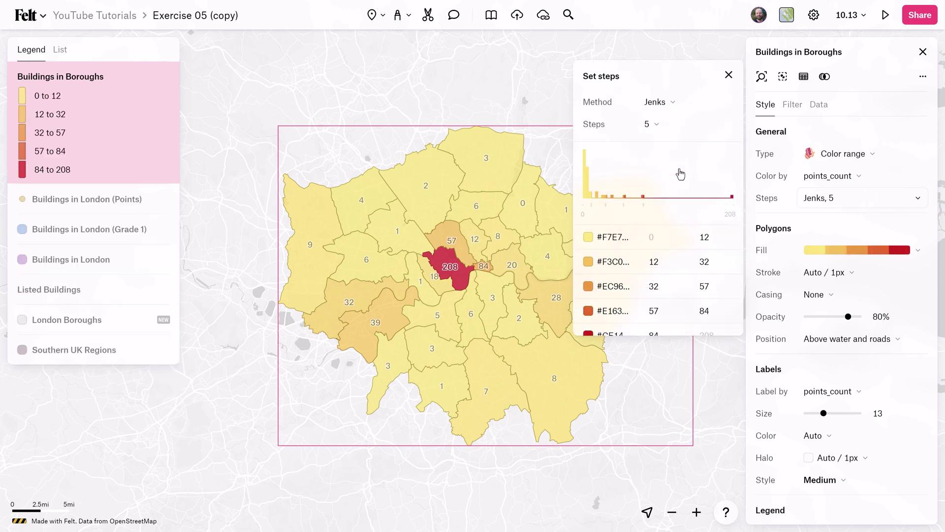